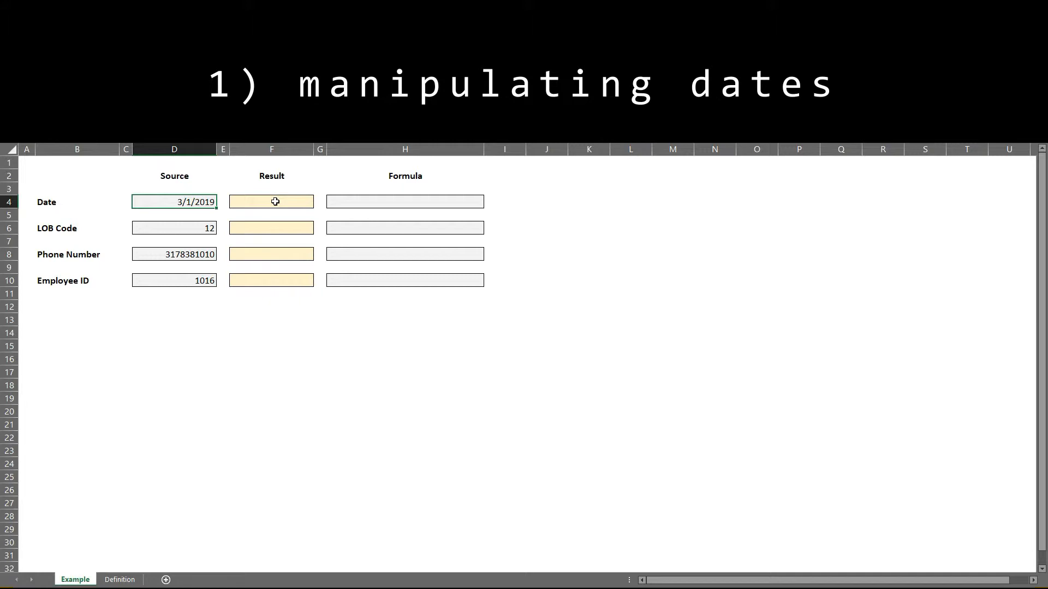
# - Enter =TEXT(D4,"mmm d, yyyy") in the Date row's Result cell F4
pyautogui.click(275, 202)
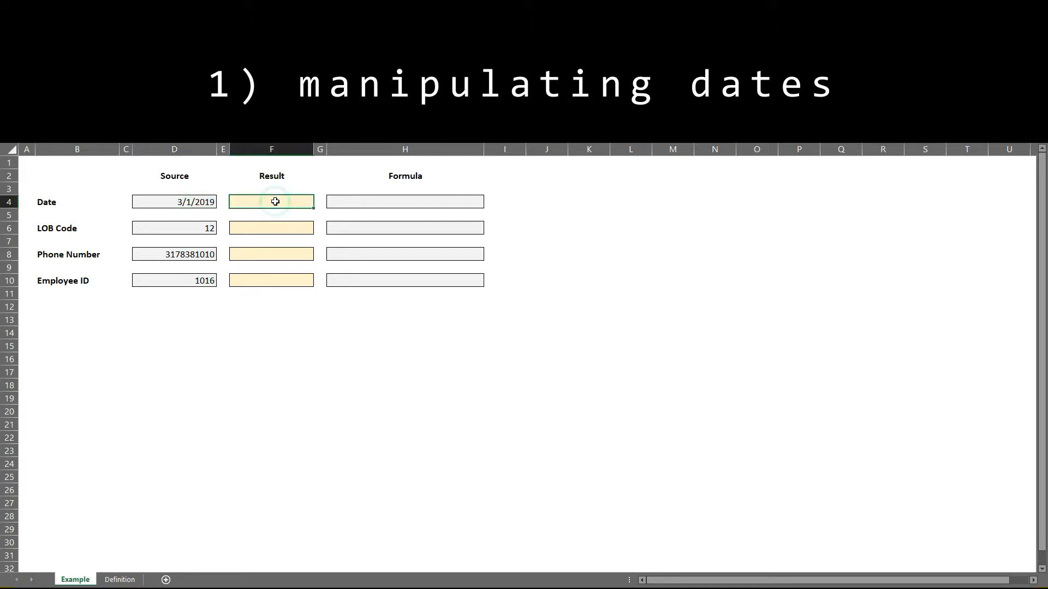
pyautogui.write('=text(')
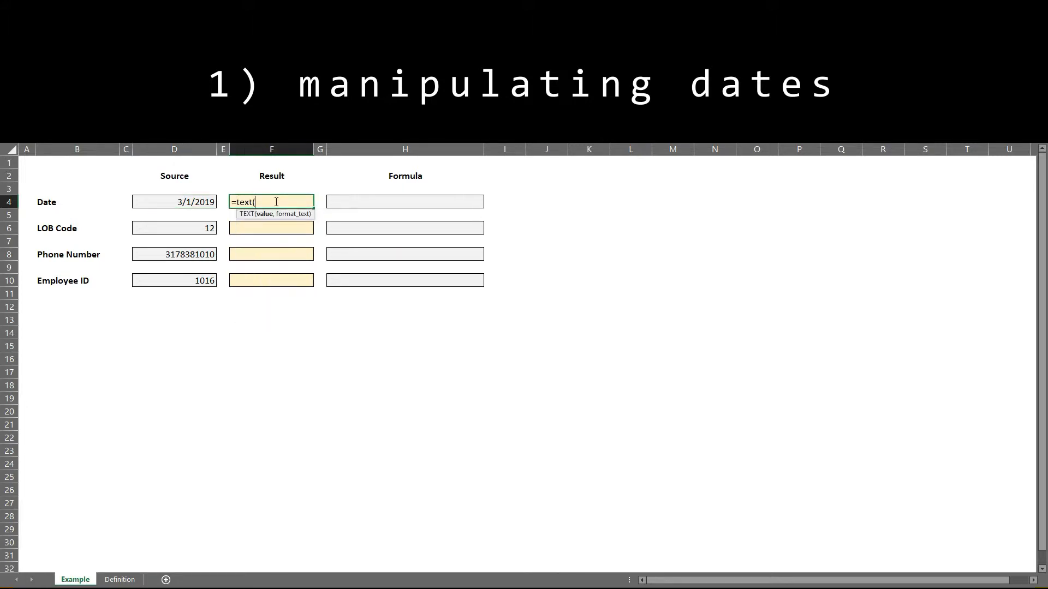
pyautogui.click(154, 202)
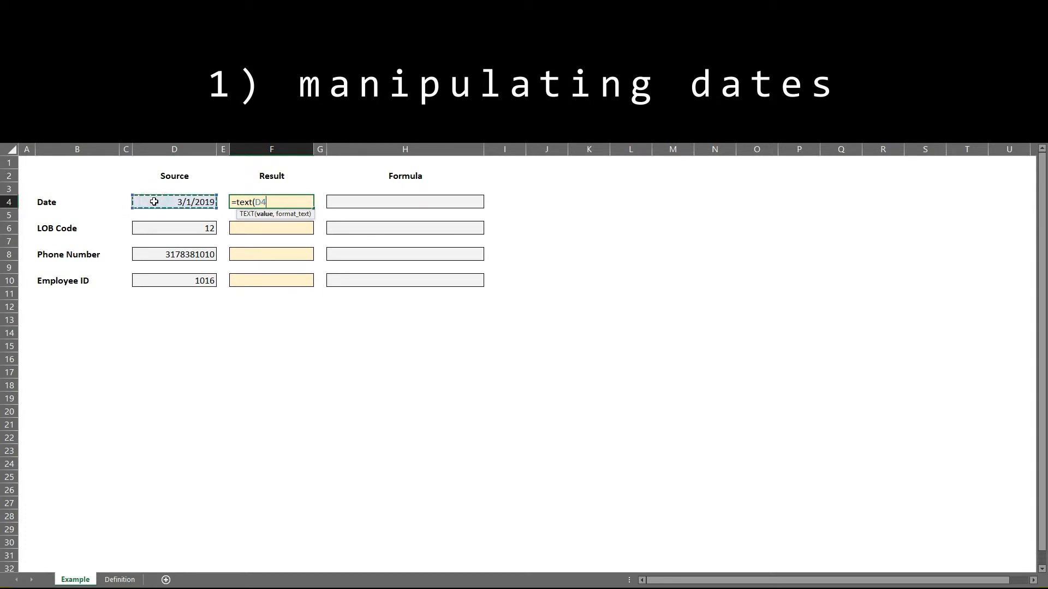
pyautogui.write(',"mmm ')
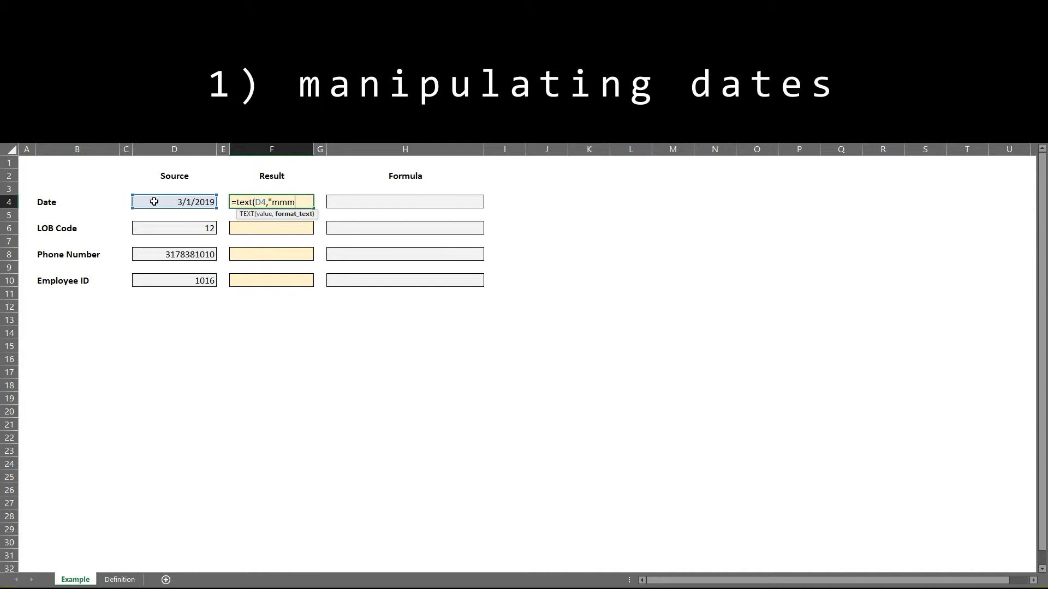
pyautogui.write('d, yyyy"')
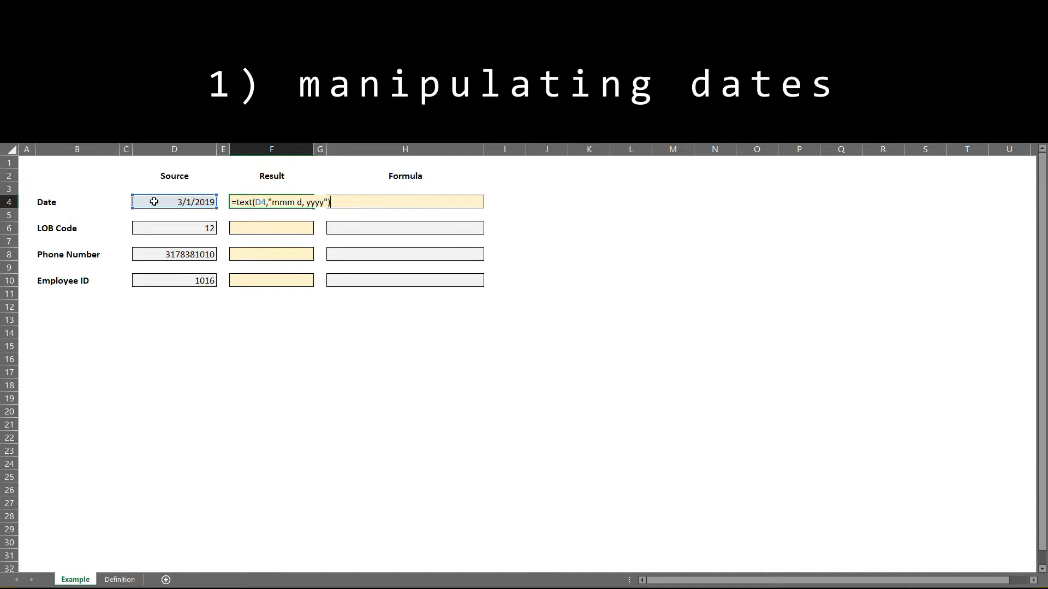
pyautogui.press('Return')
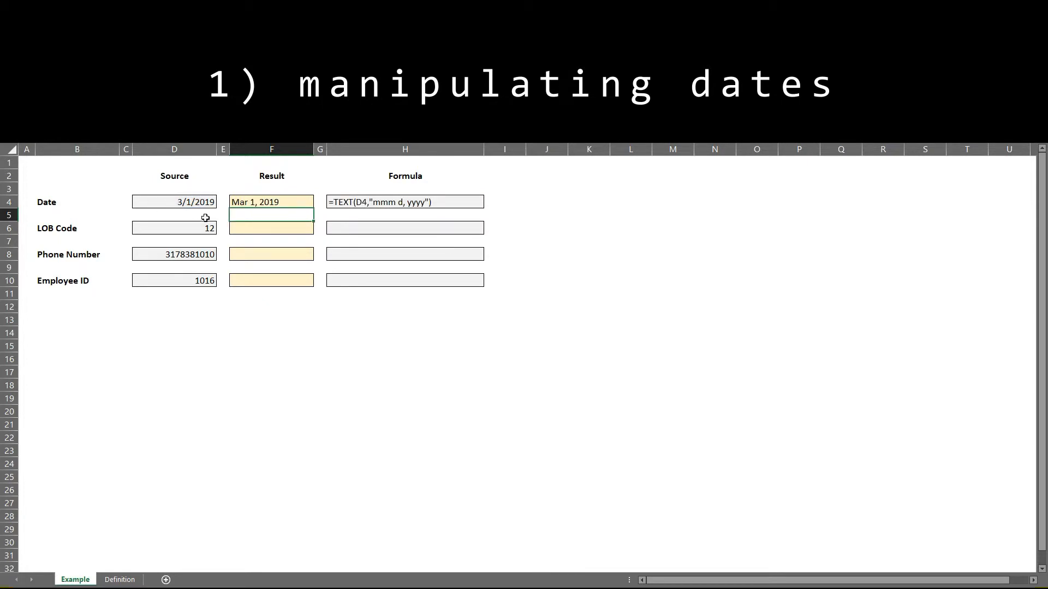
pyautogui.click(277, 230)
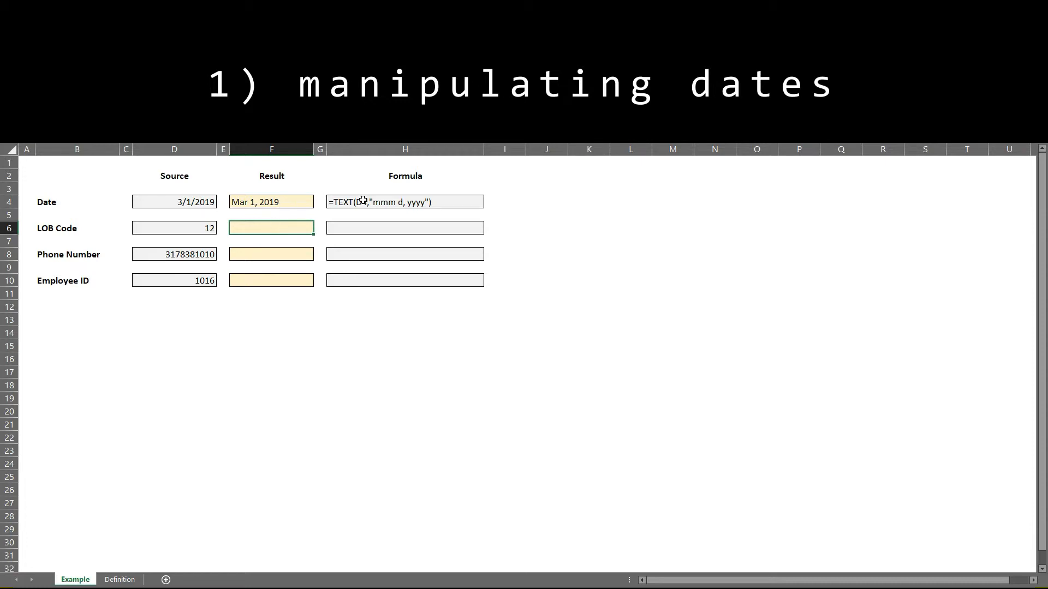
# - Shorten the date format in F4's formula to the year only, making it =TEXT(D4,"yyyy")
pyautogui.click(298, 202)
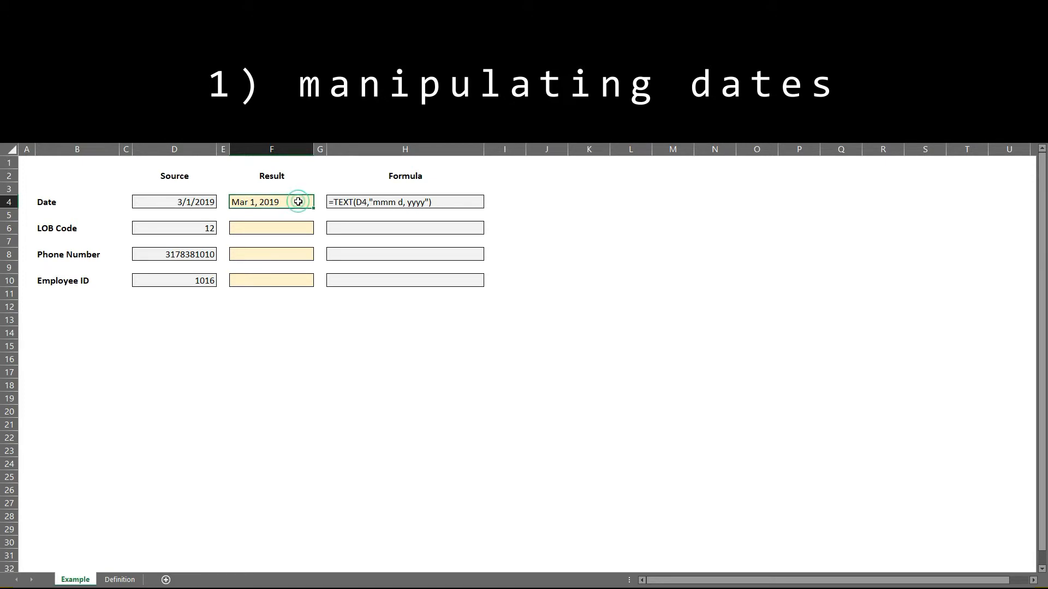
pyautogui.press('F2')
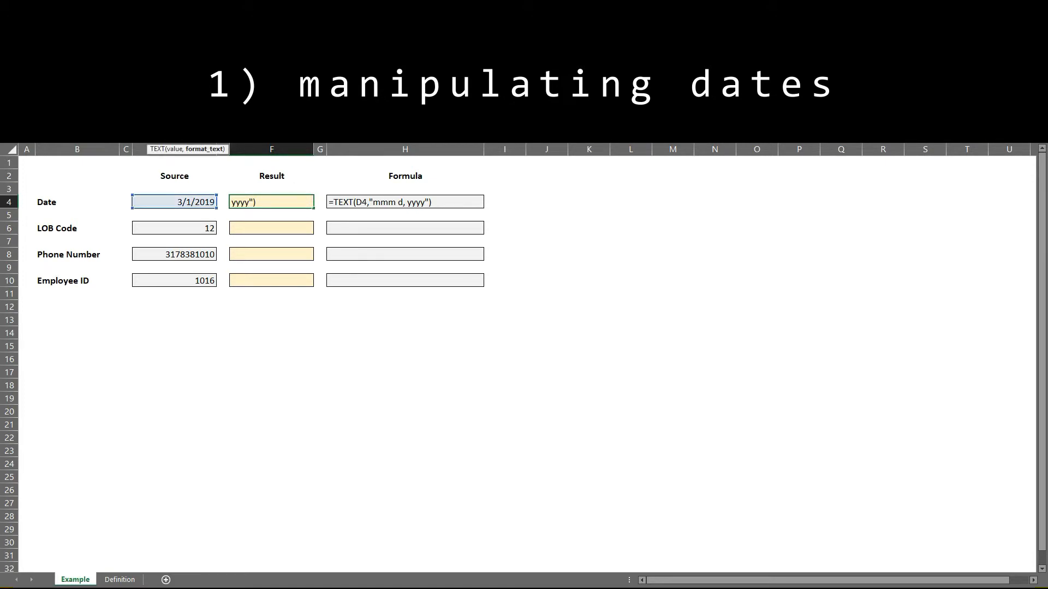
pyautogui.press('Left')
pyautogui.press('Left')
pyautogui.press('Left')
pyautogui.press('Left')
pyautogui.press('Left')
pyautogui.press('Left')
pyautogui.press('Left')
pyautogui.press('Delete')
pyautogui.press('Delete')
pyautogui.press('Delete')
pyautogui.press('Delete')
pyautogui.press('Delete')
pyautogui.press('Delete')
pyautogui.press('Delete')
pyautogui.press('Return')
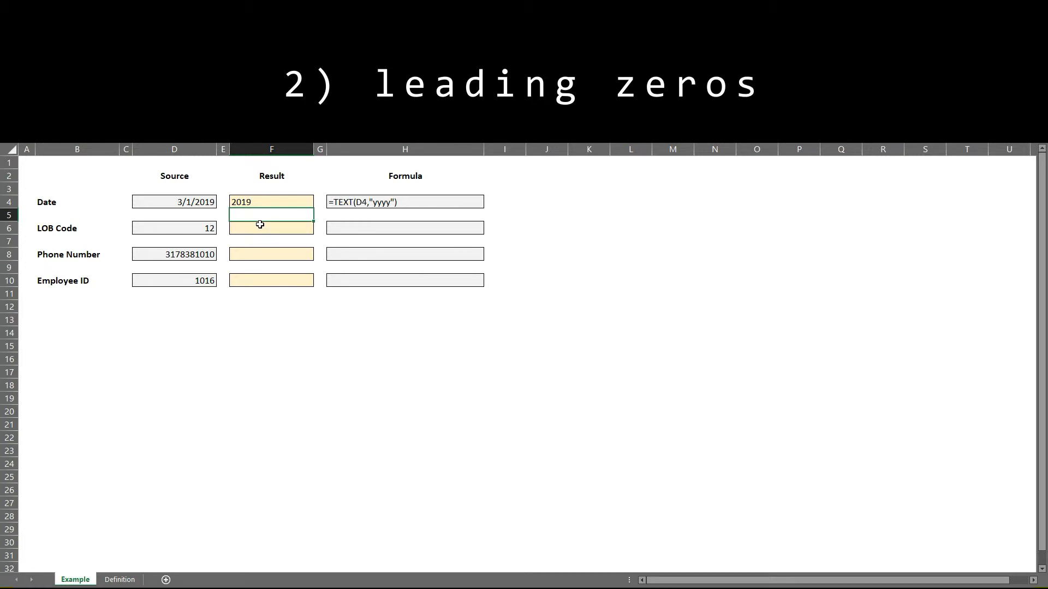
# - Enter =TEXT(D6,"000") in the LOB Code row's Result cell F6 to pad the code to three digits
pyautogui.click(173, 227)
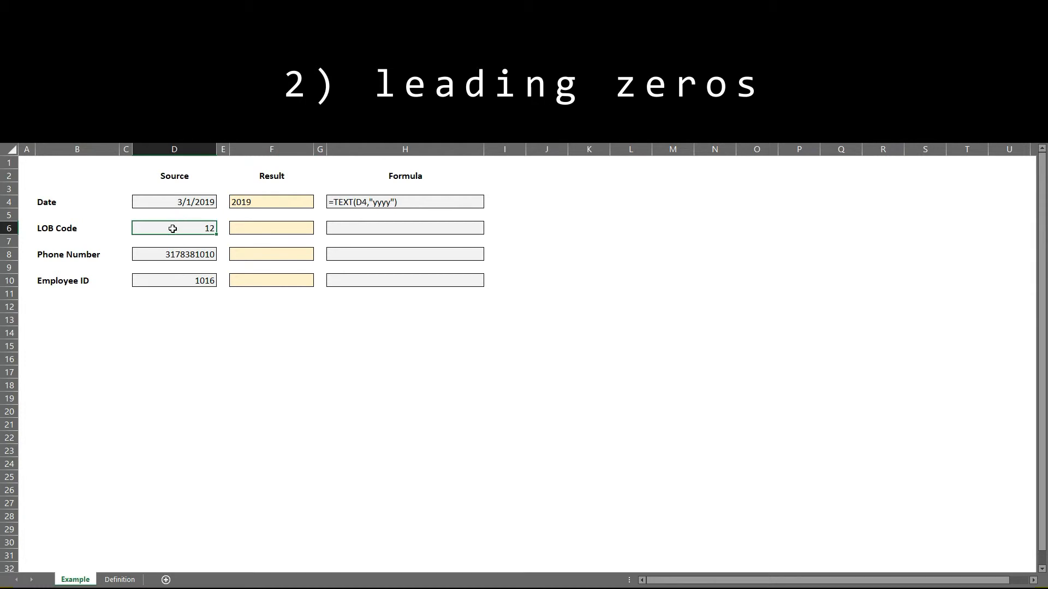
pyautogui.click(263, 228)
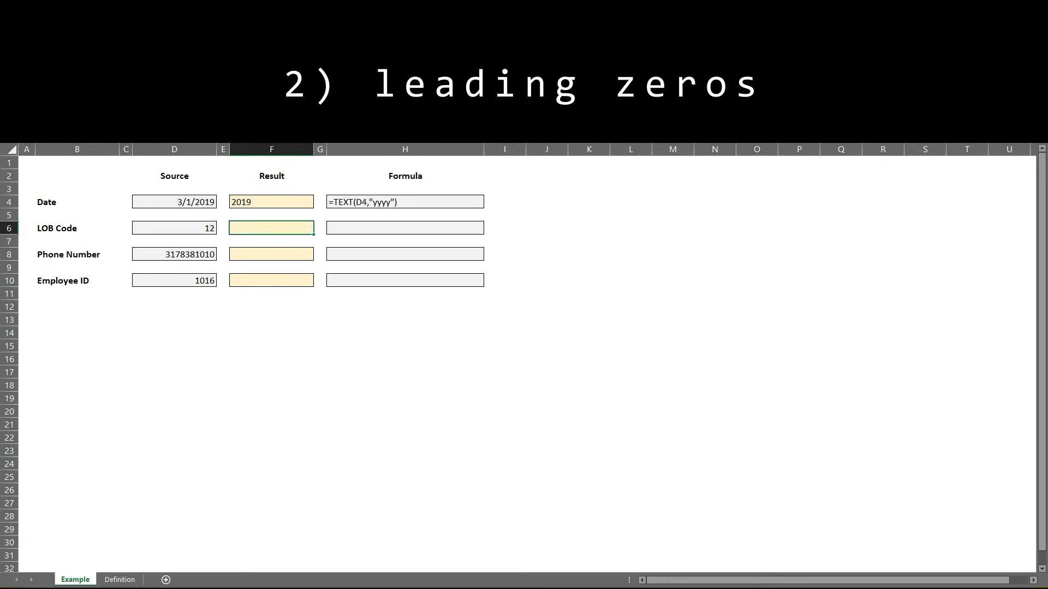
pyautogui.write('=te')
pyautogui.press('Tab')
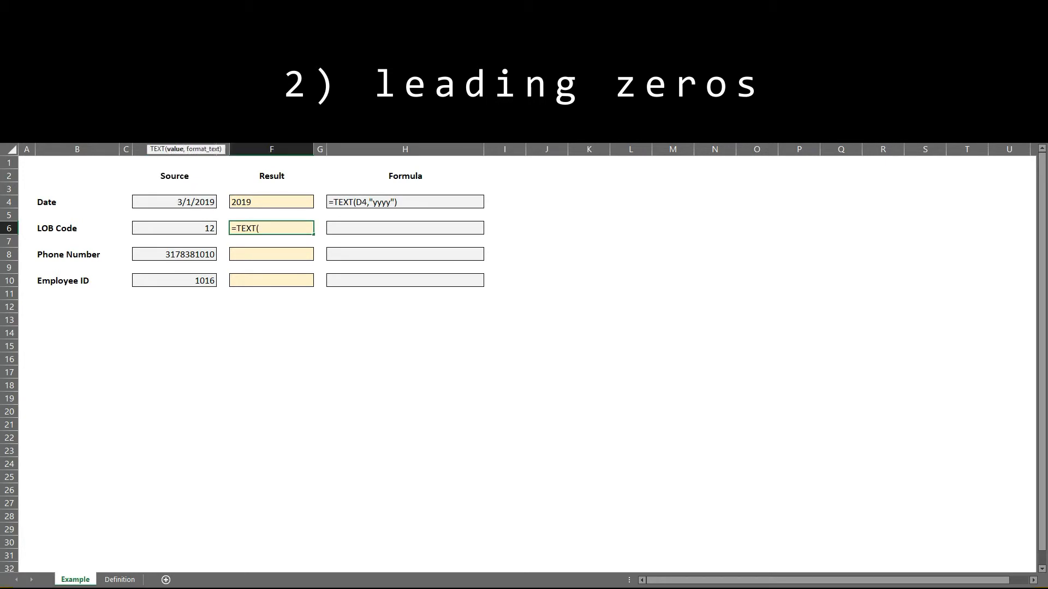
pyautogui.click(181, 229)
pyautogui.write(',"000")')
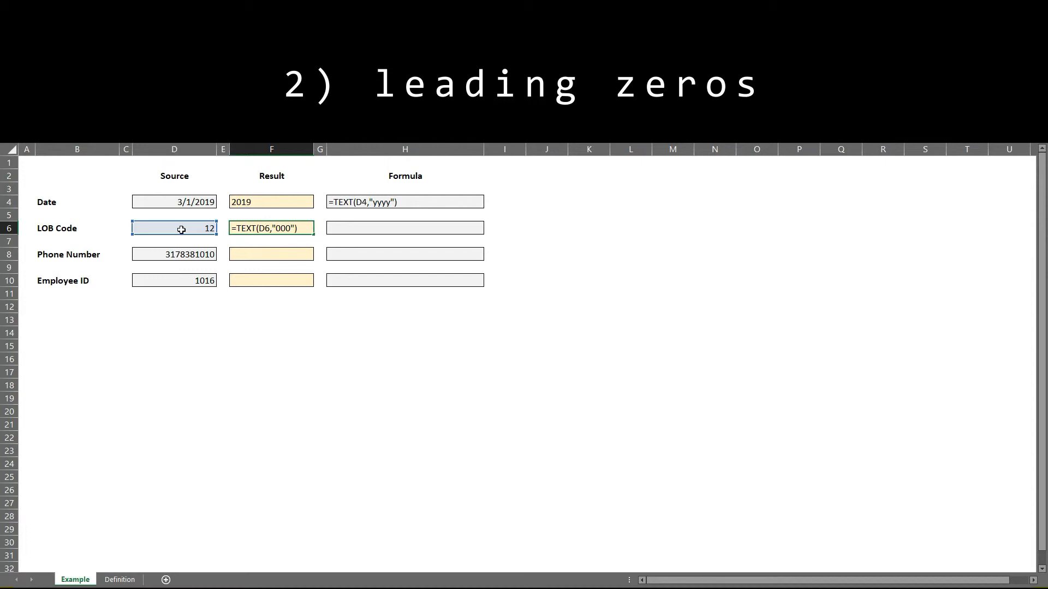
pyautogui.press('Return')
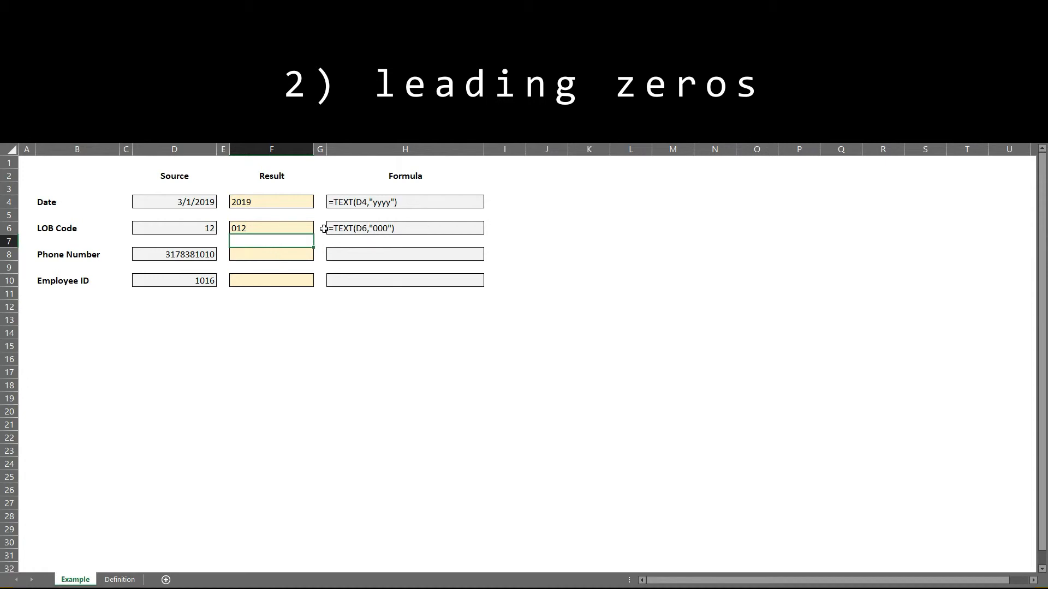
pyautogui.click(298, 228)
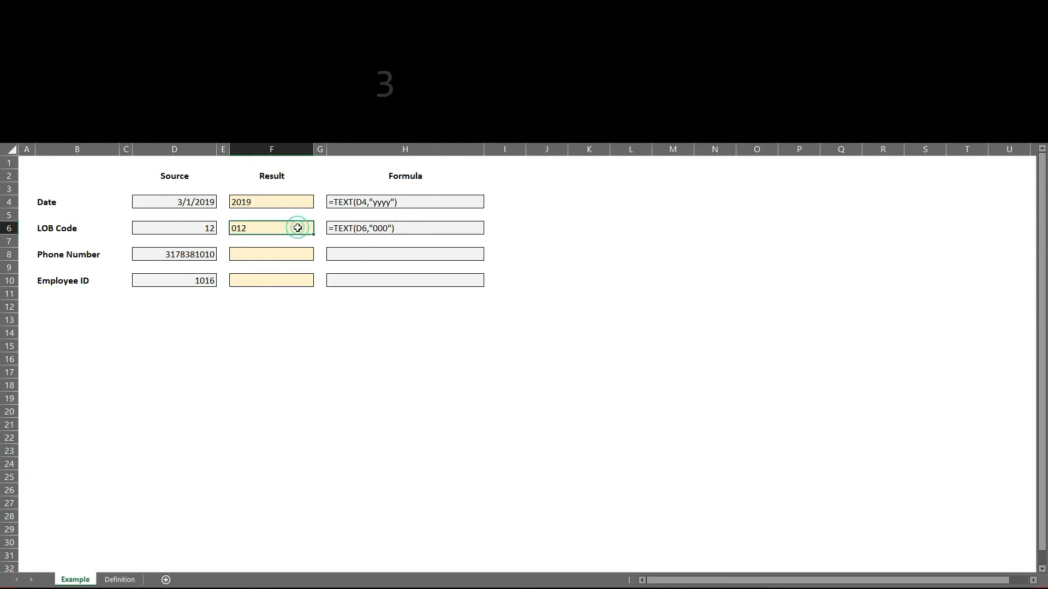
pyautogui.click(283, 255)
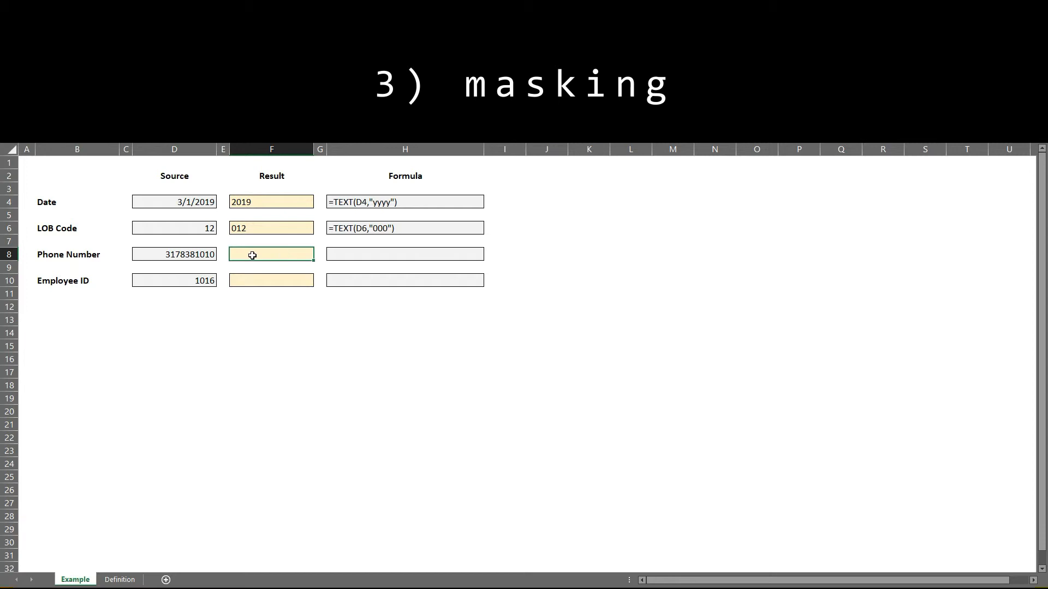
pyautogui.click(151, 252)
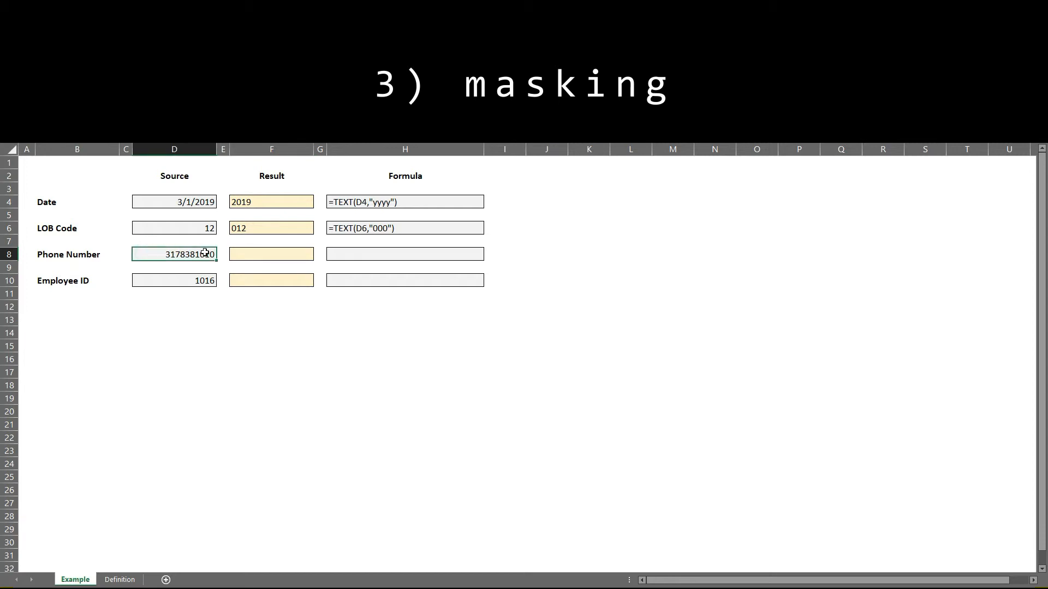
pyautogui.click(256, 252)
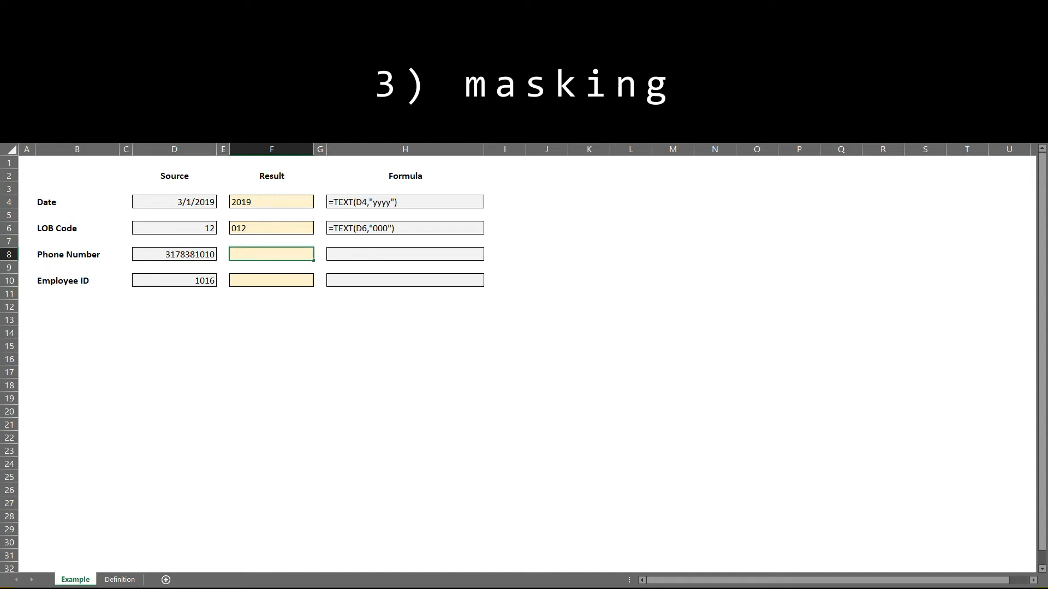
pyautogui.write('=tex')
pyautogui.press('Tab')
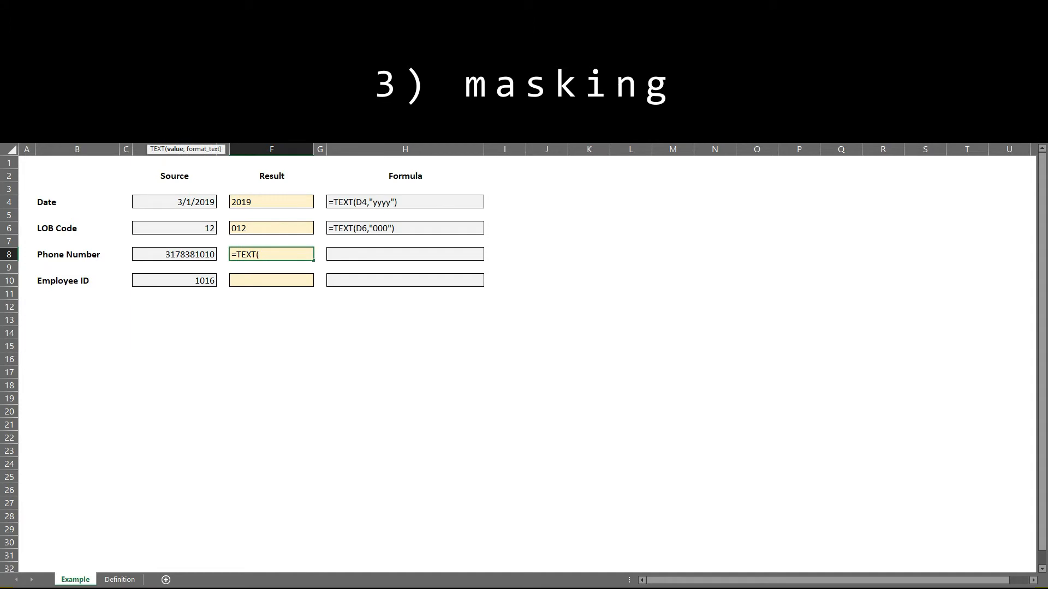
pyautogui.click(198, 255)
pyautogui.write(',"(')
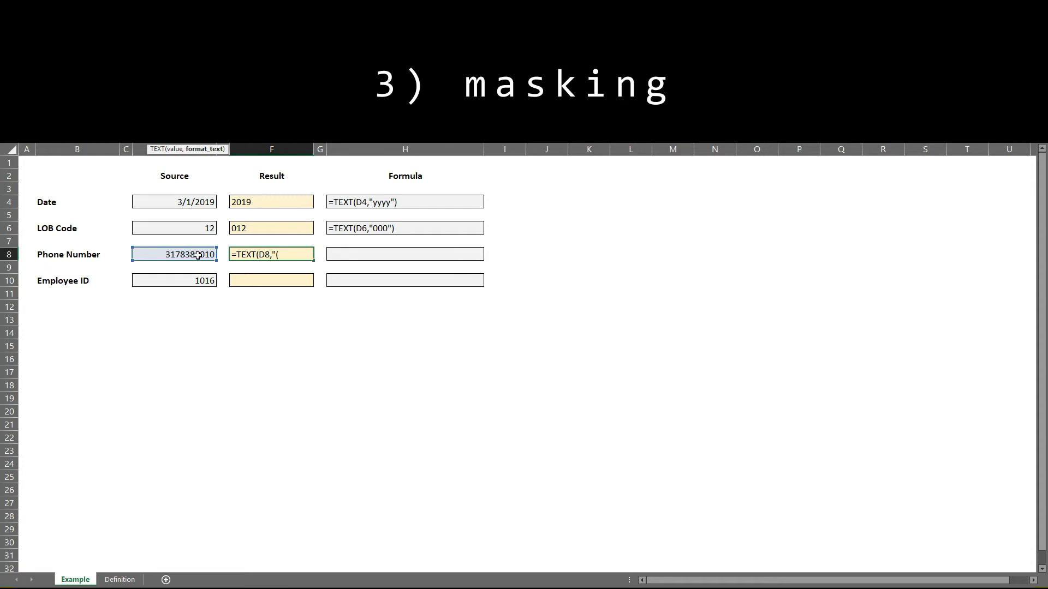
pyautogui.write('000')
pyautogui.write(') 000-')
pyautogui.write('0000')
pyautogui.write('")')
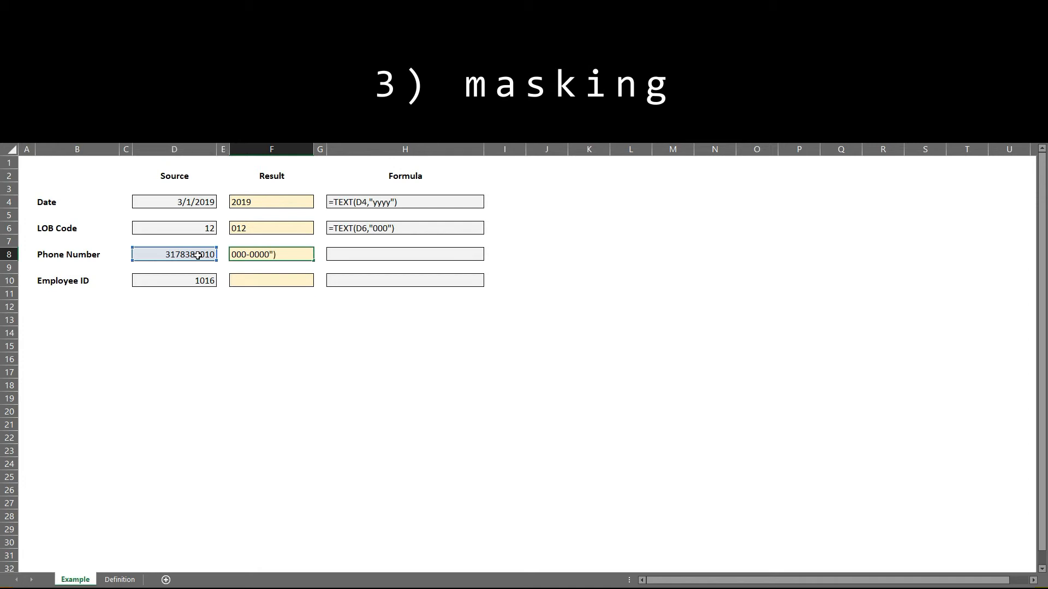
pyautogui.press('Return')
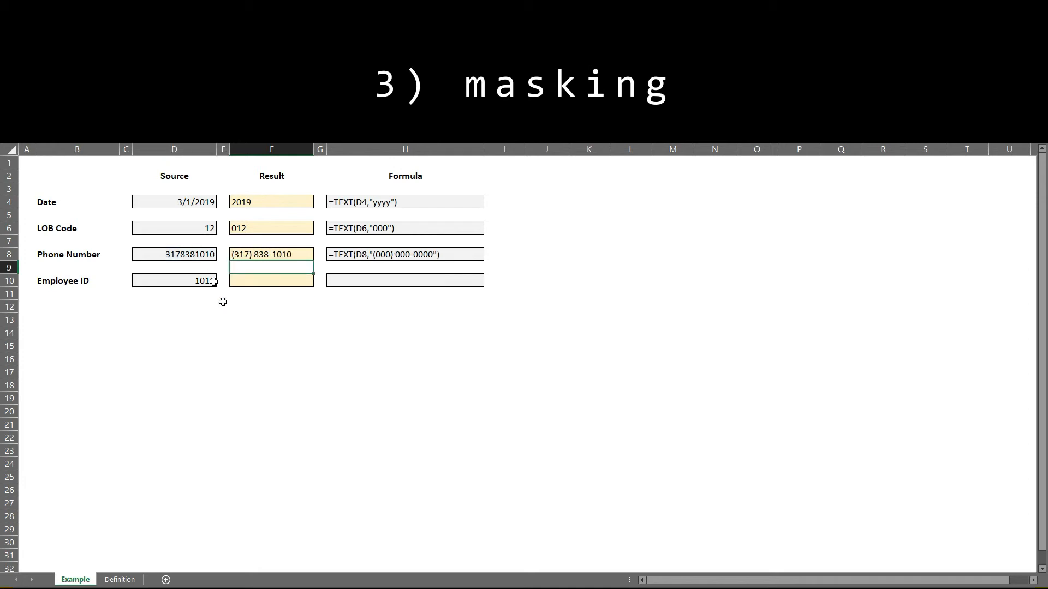
pyautogui.click(305, 256)
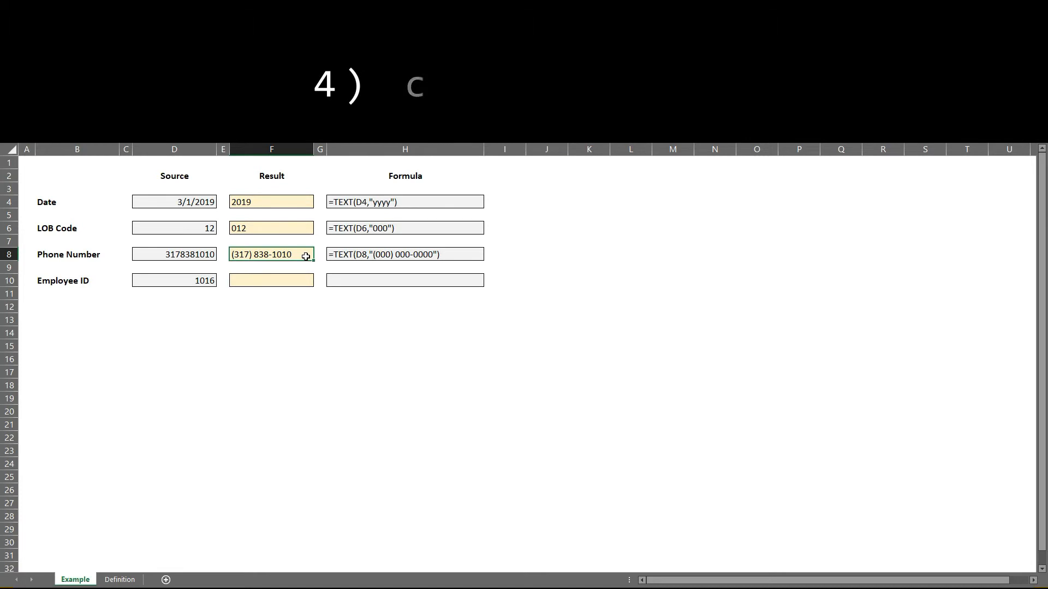
# - Enter ="US" & TEXT(D10,"00000") in the Employee ID row's Result cell F10 to build a prefixed five-digit ID
pyautogui.click(195, 281)
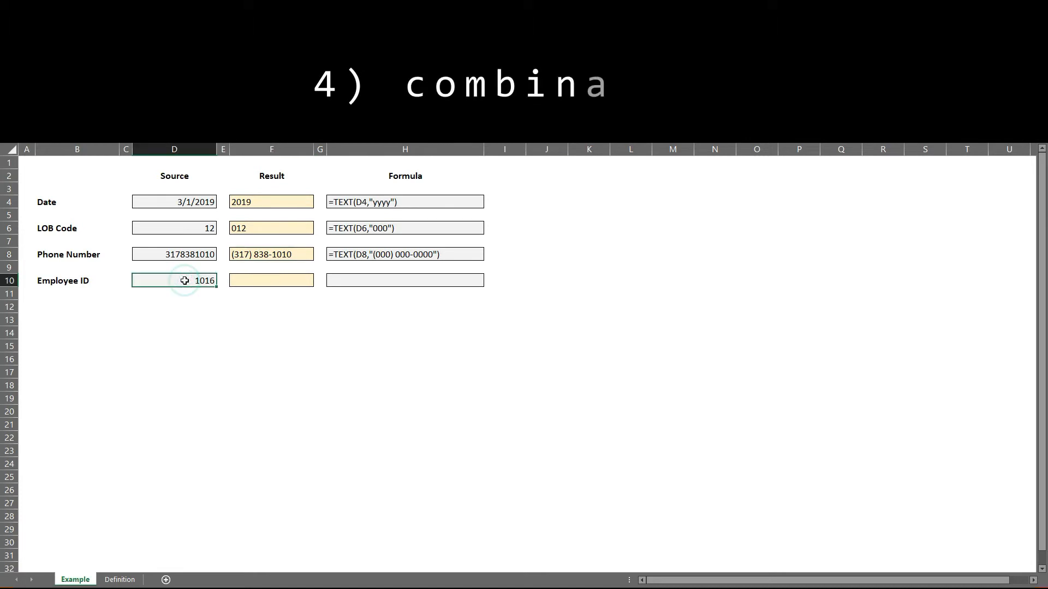
pyautogui.click(278, 281)
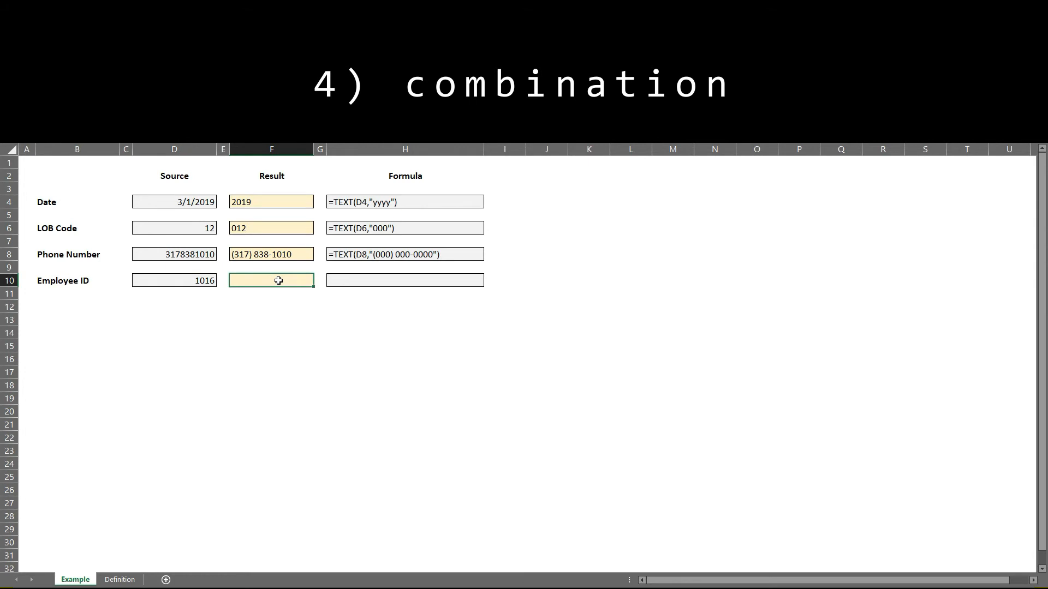
pyautogui.write('=te')
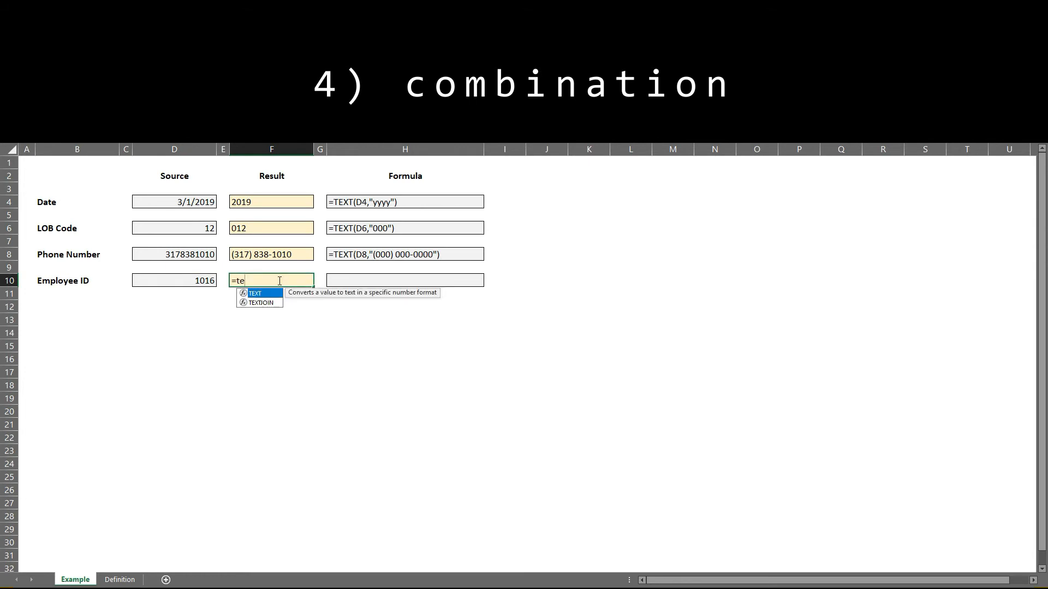
pyautogui.press('BackSpace')
pyautogui.press('BackSpace')
pyautogui.write('"US"')
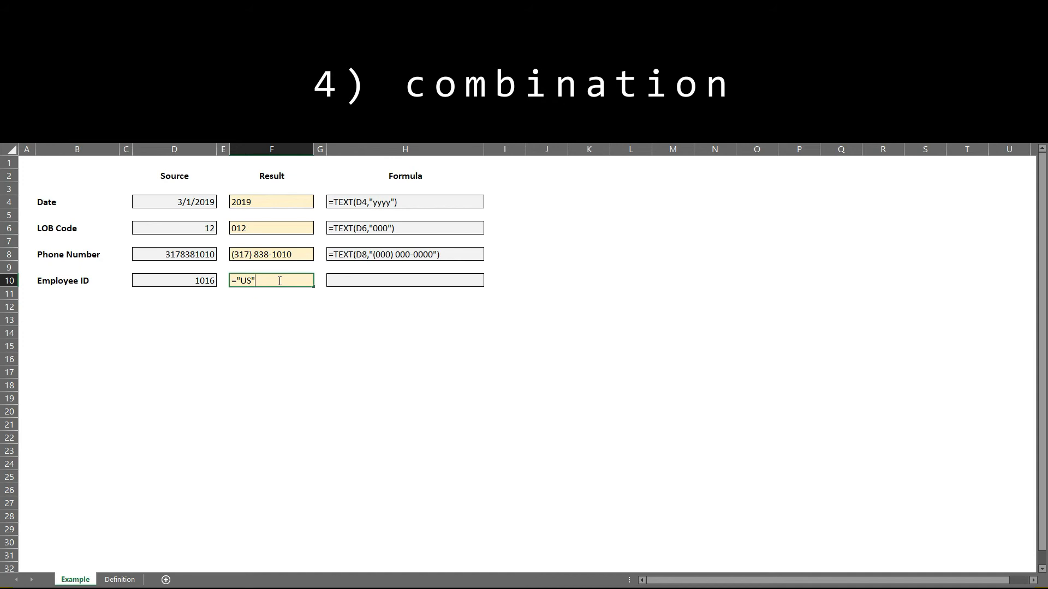
pyautogui.write(' & TEXT(')
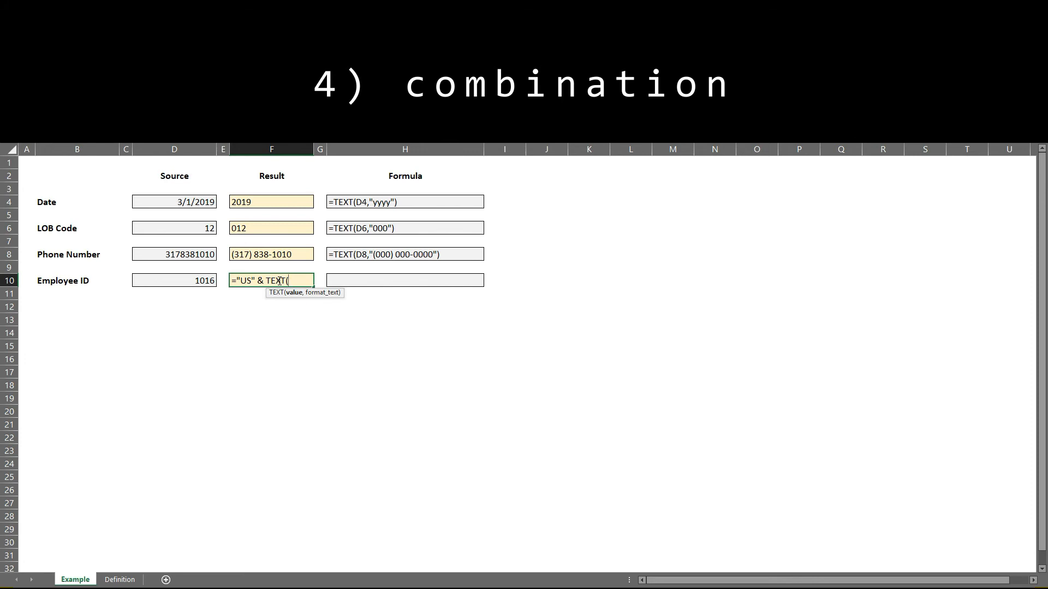
pyautogui.click(200, 279)
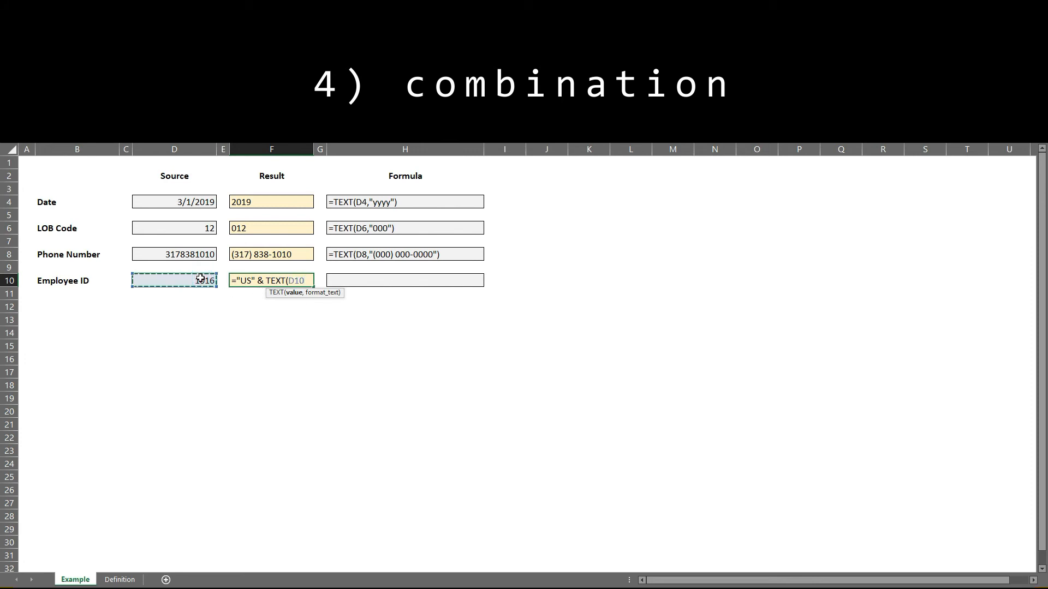
pyautogui.write(',"00000")')
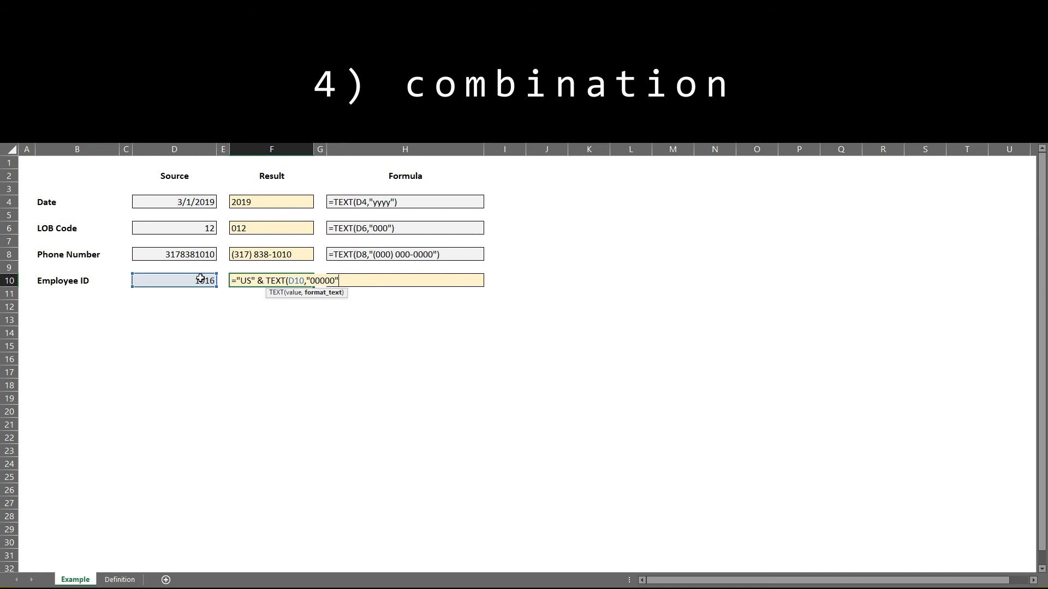
pyautogui.press('Return')
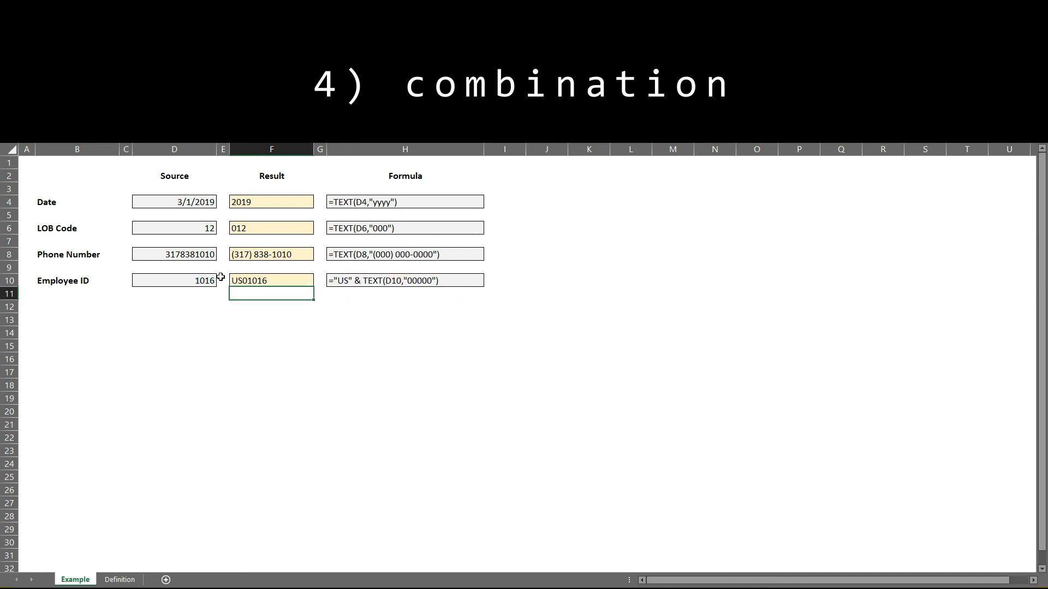
pyautogui.click(285, 279)
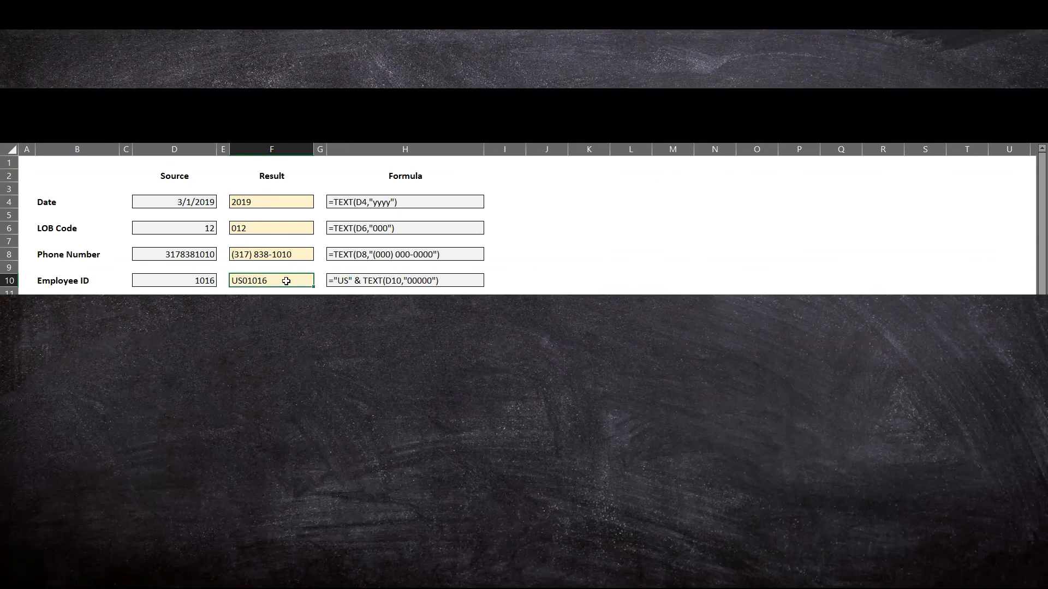